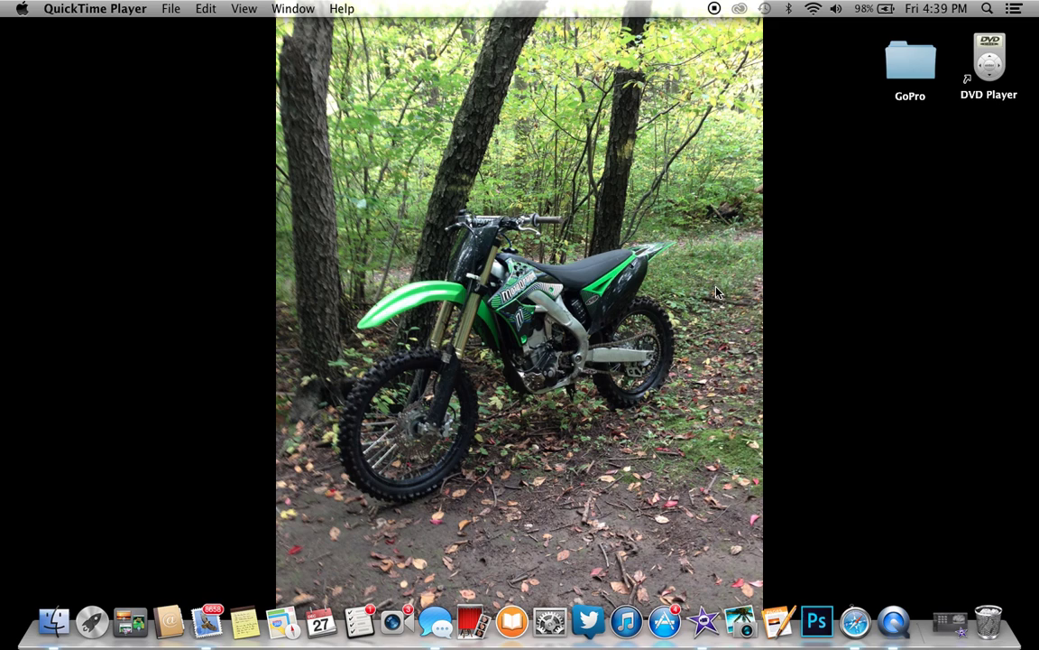
- Mute the computer's sound and restore the minimized iMovie window from the Dock
key("XF86AudioMute")
left_click(949, 621)
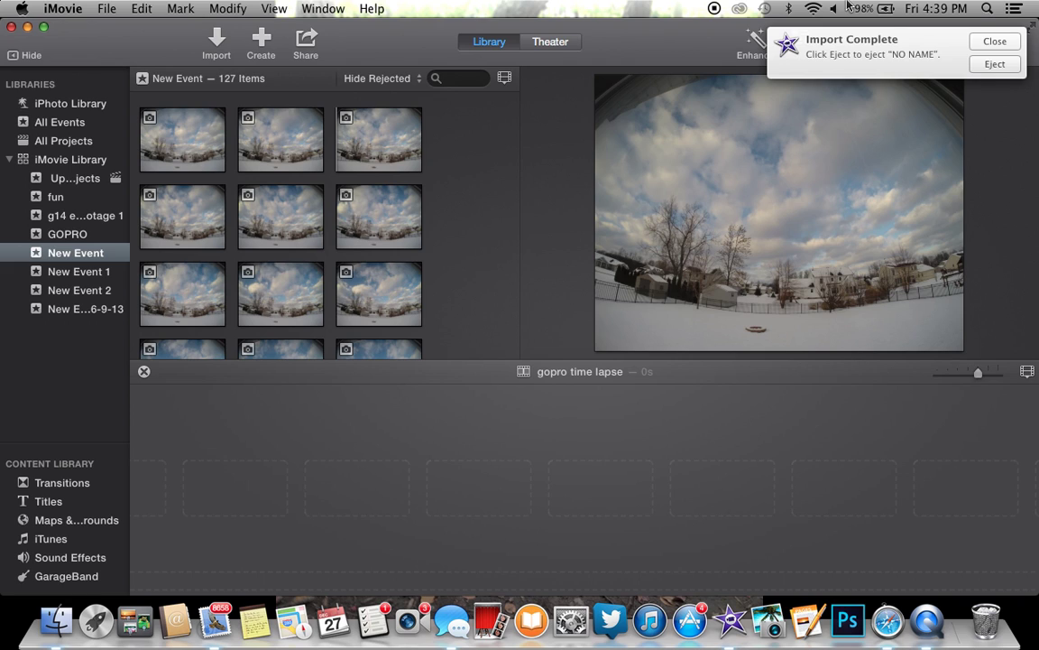
left_click(995, 42)
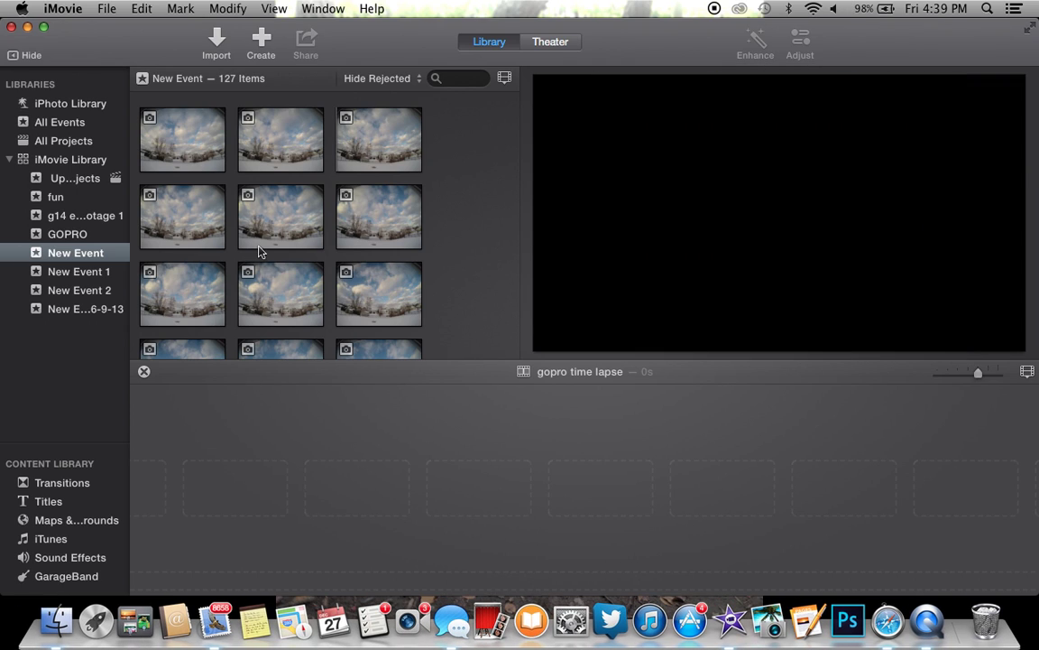
left_click(118, 12)
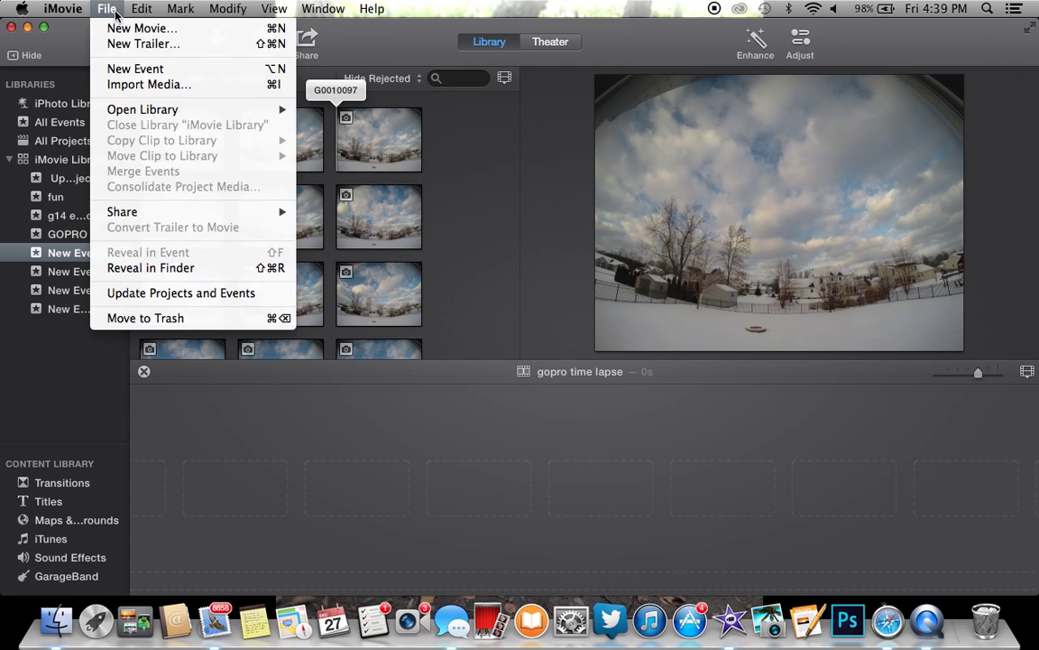
left_click(116, 15)
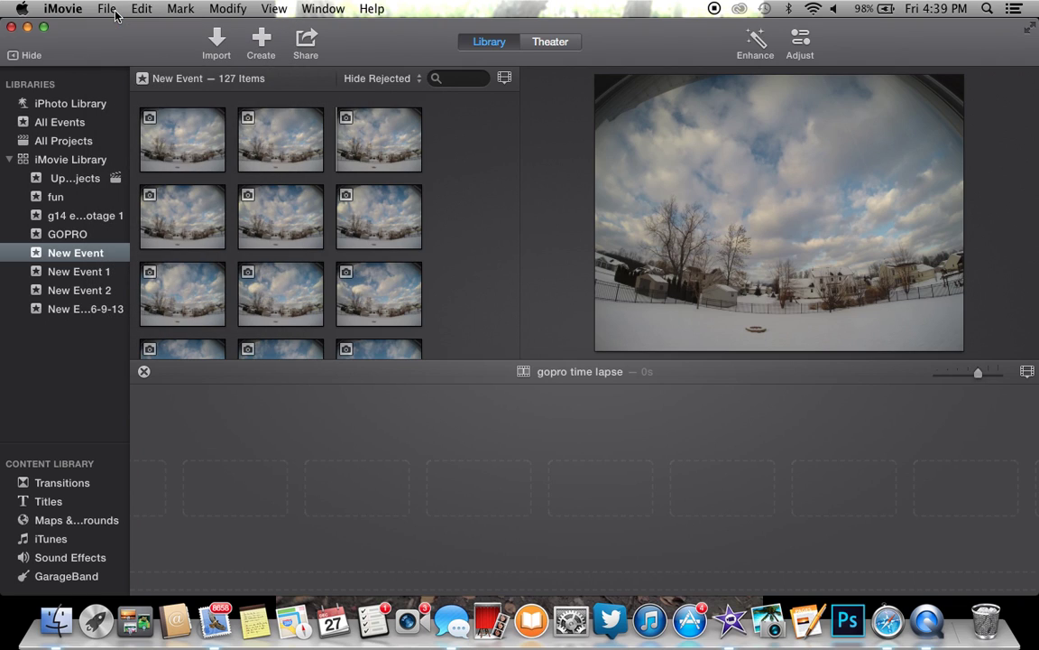
left_click(748, 465)
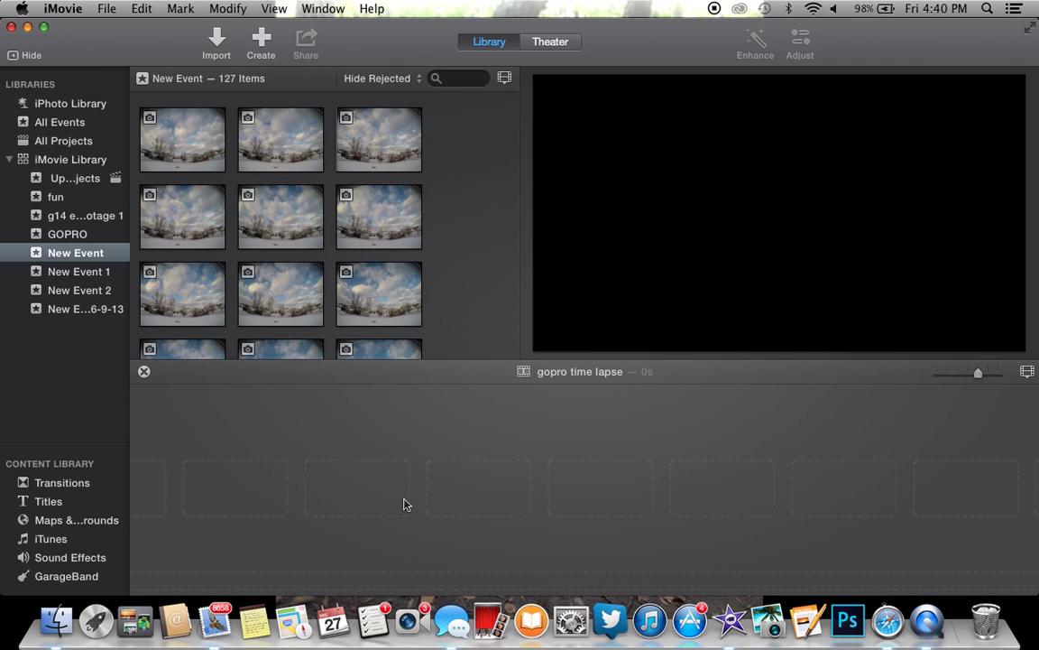
left_click(224, 41)
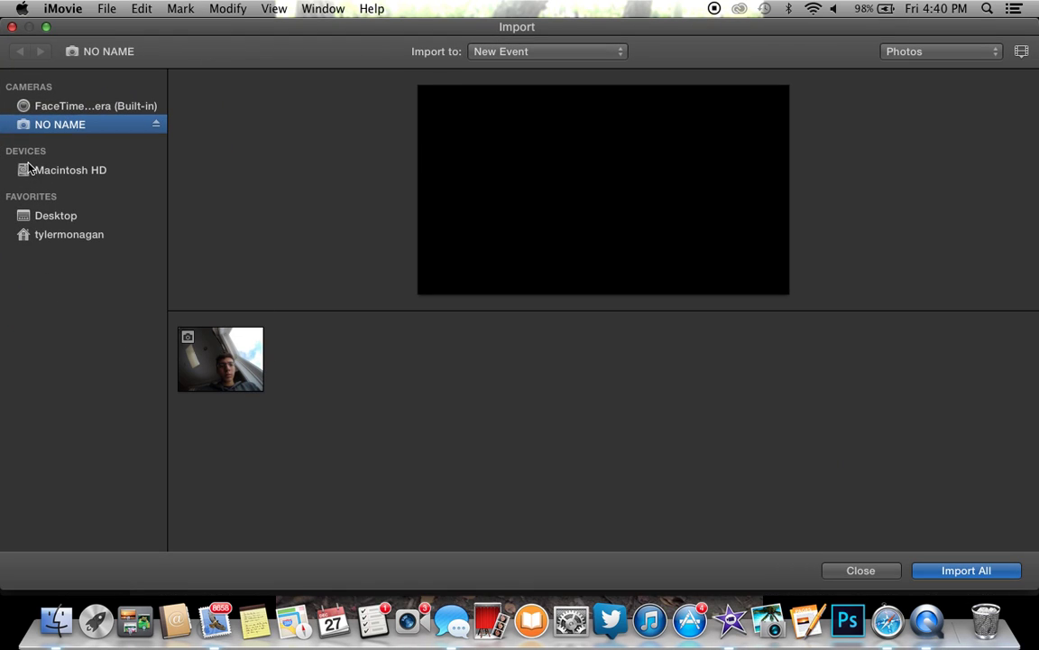
left_click(13, 28)
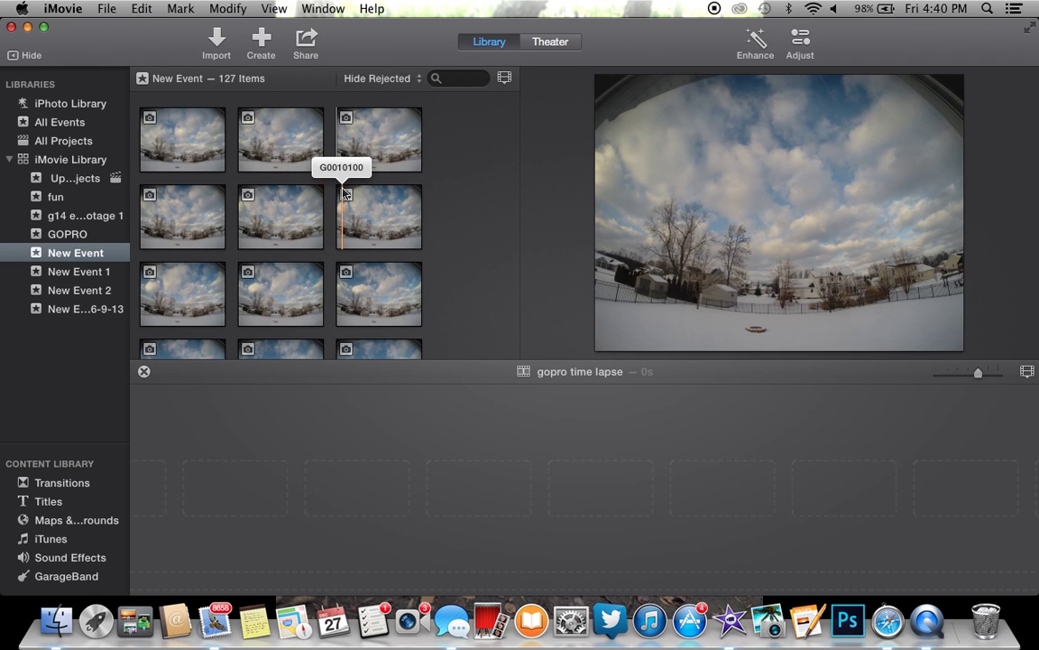
- Select still G0010093, then all 127 stills in New Event with Cmd+A
scroll(344, 194, "down", 2)
scroll(343, 194, "down", 10)
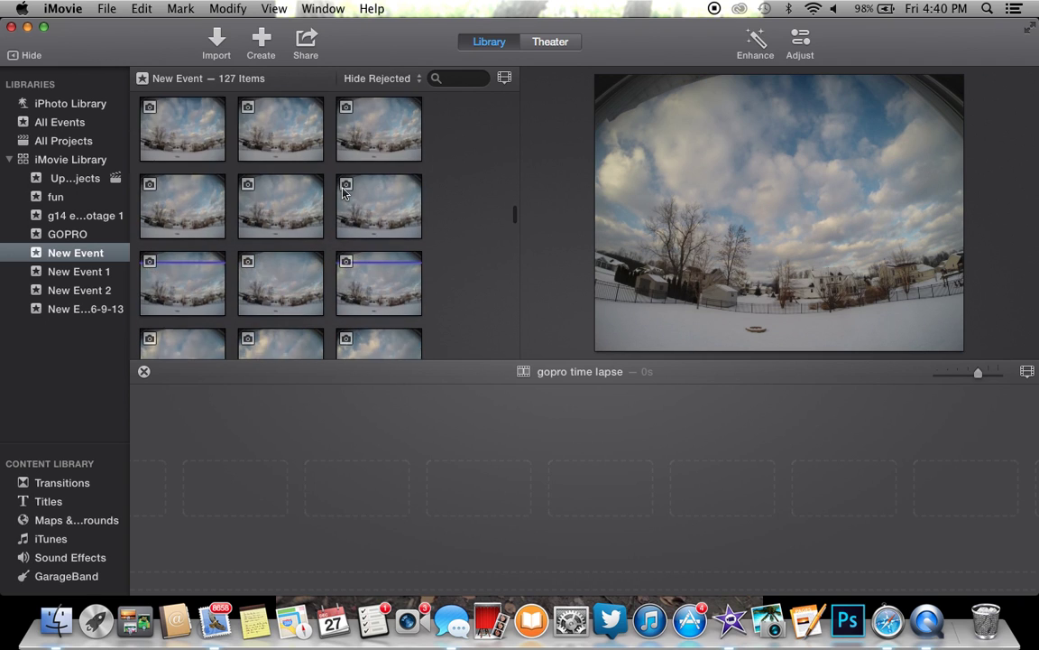
scroll(343, 190, "up", 10)
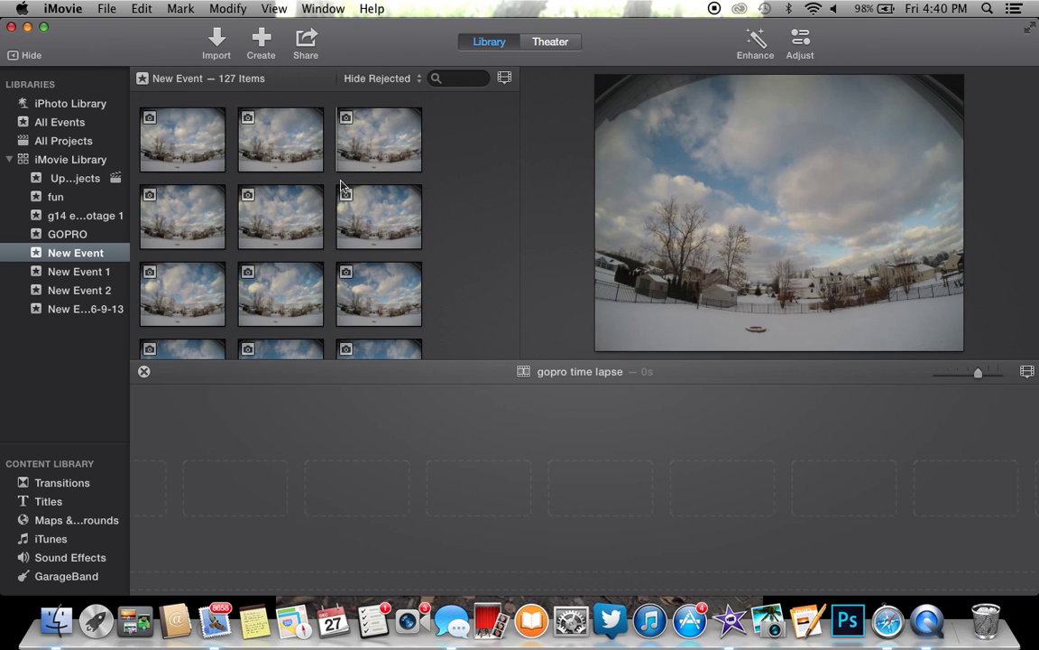
left_click(210, 141)
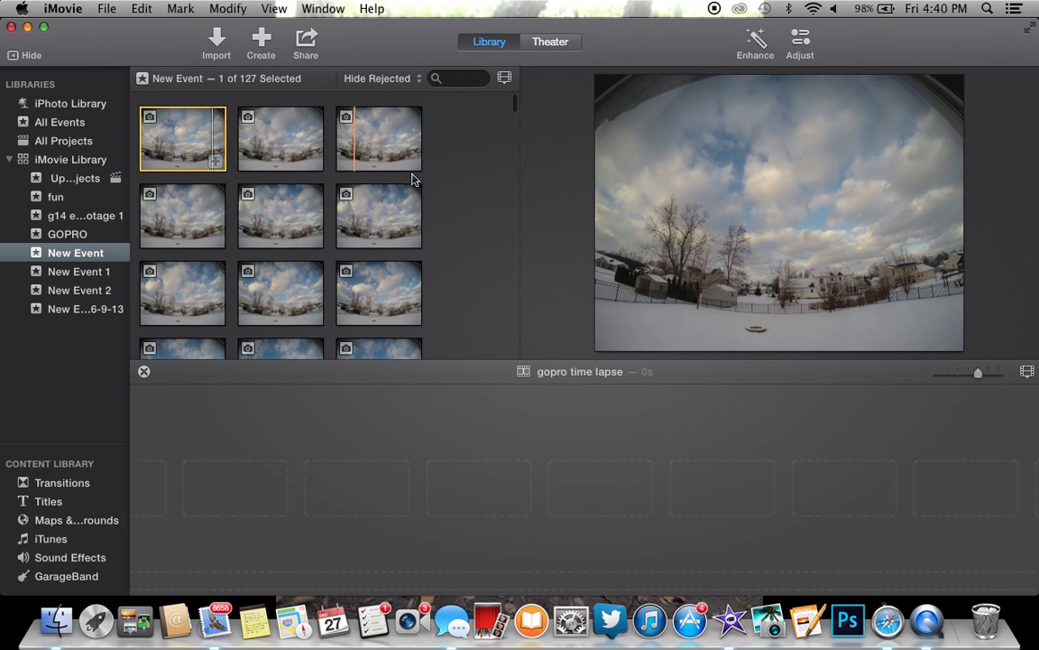
scroll(414, 179, "down", 2)
scroll(397, 172, "down", 20)
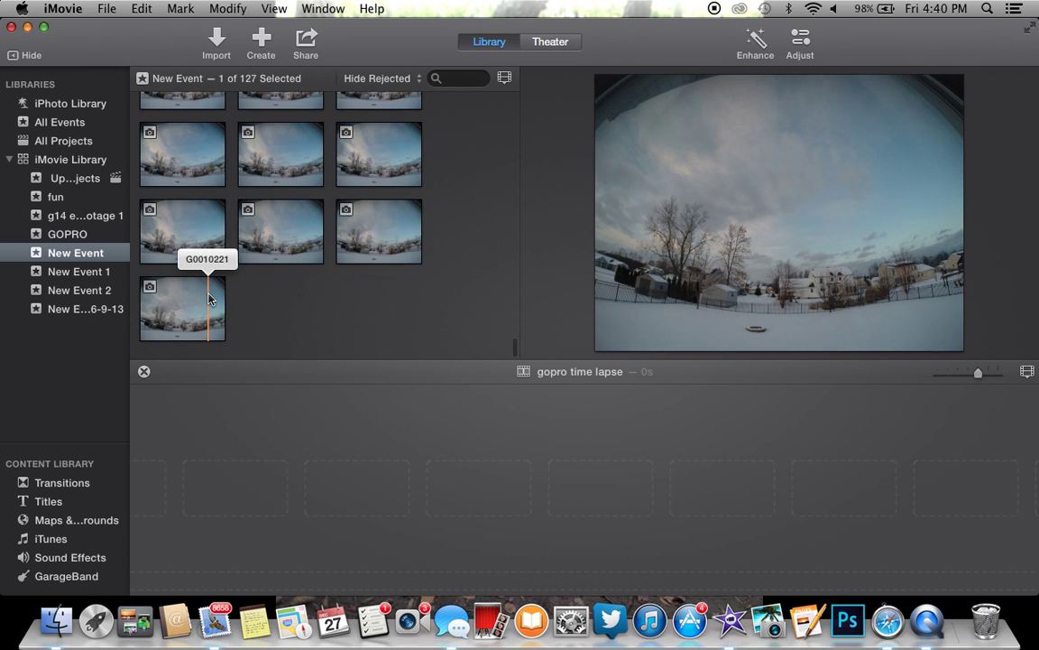
key("super+a")
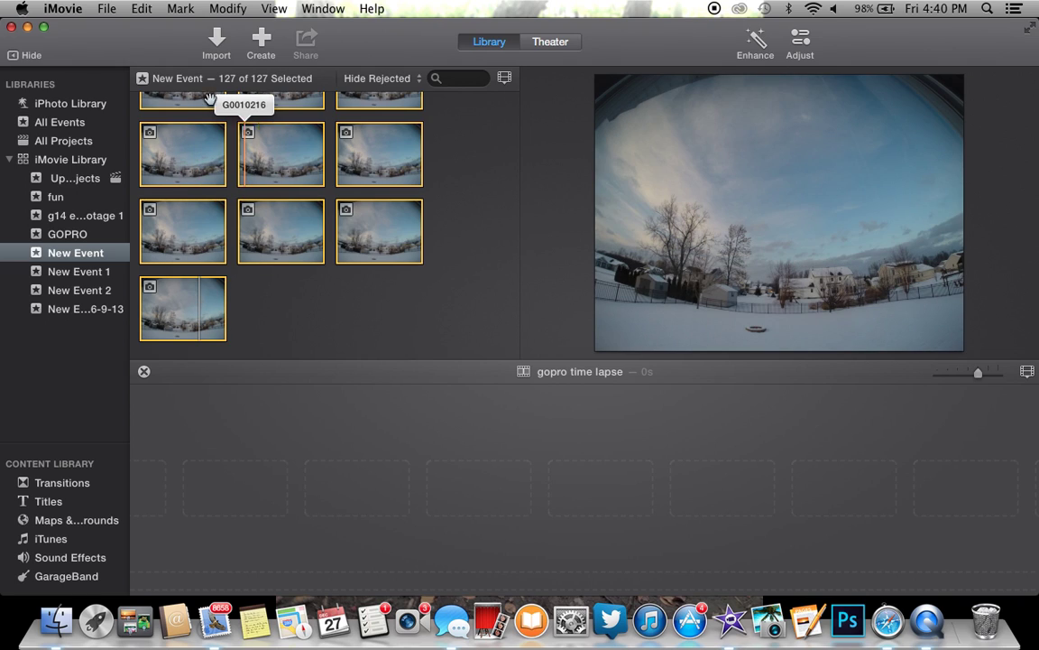
- Drag the 127 selected stills into the project timeline and play it from the start
left_click_drag(206, 334, 189, 492)
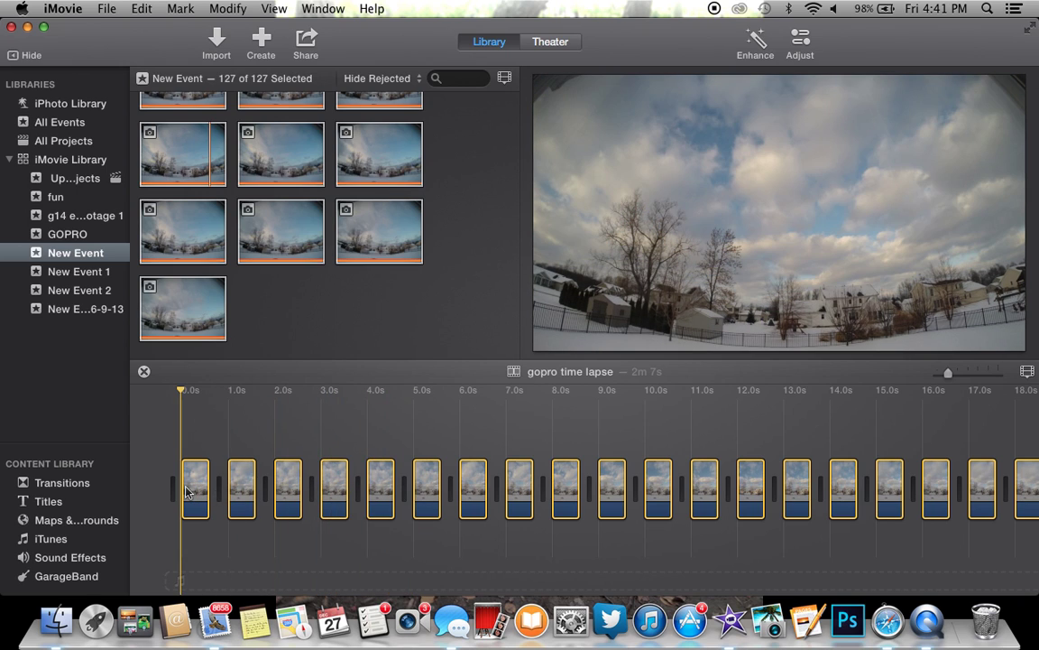
key("space")
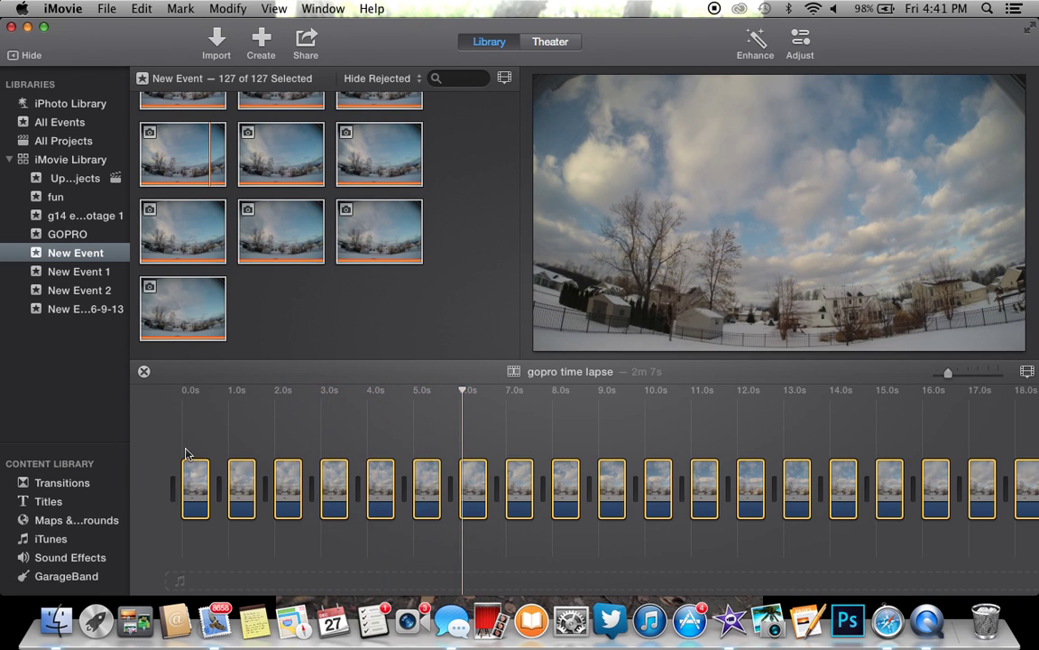
- In the clip info inspector, set every still's duration to 1.0 s, then 0.5 s
left_click(800, 38)
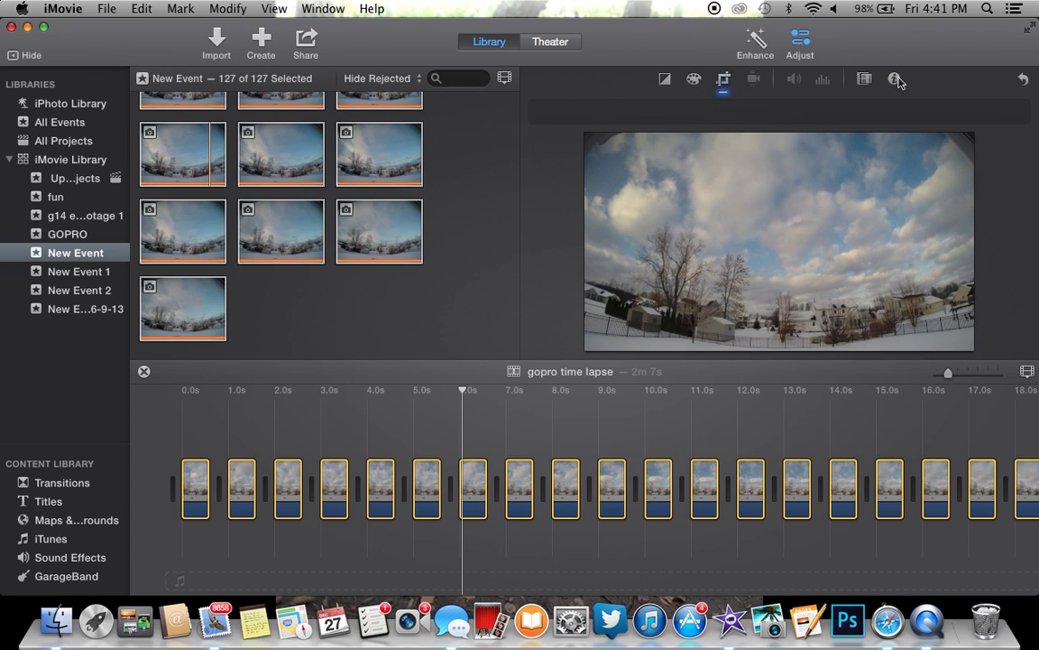
left_click(896, 81)
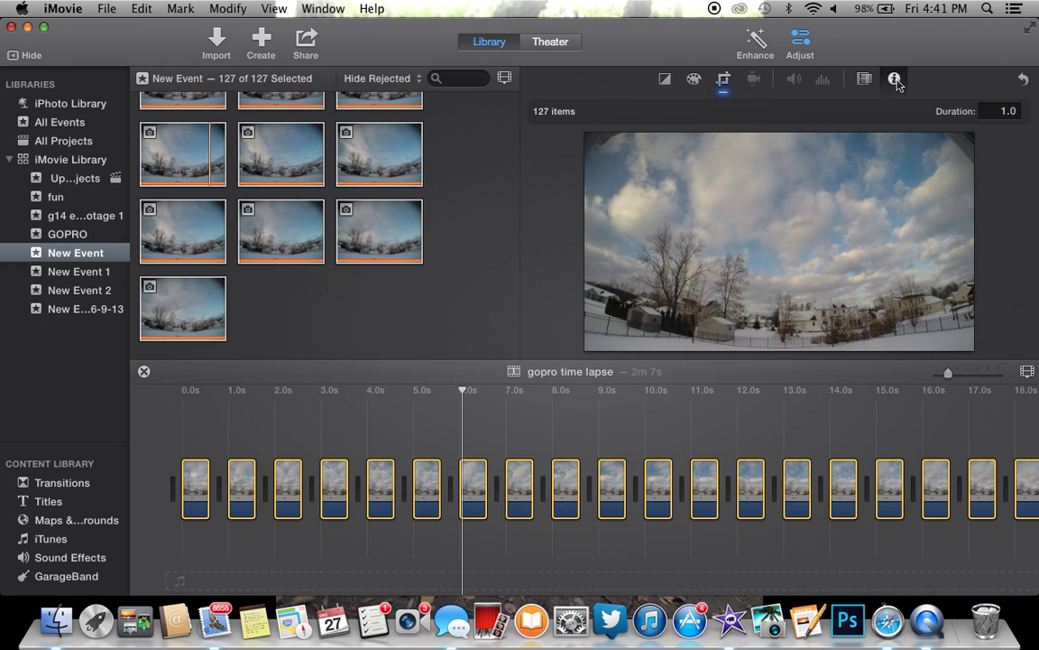
left_click(1019, 111)
key("BackSpace")
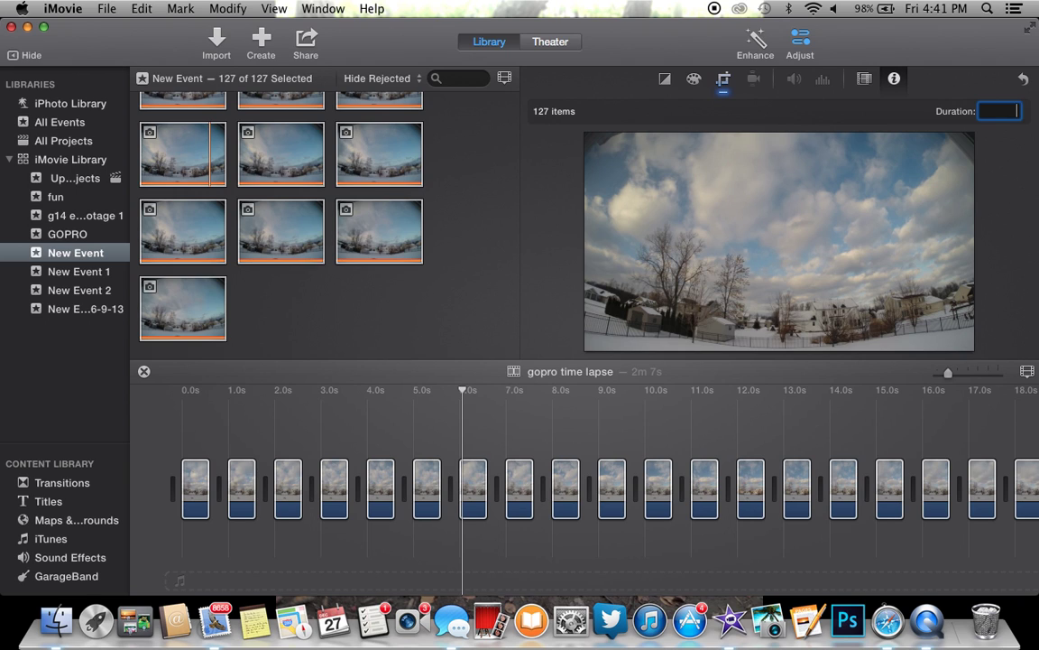
type("1.0")
key("Return")
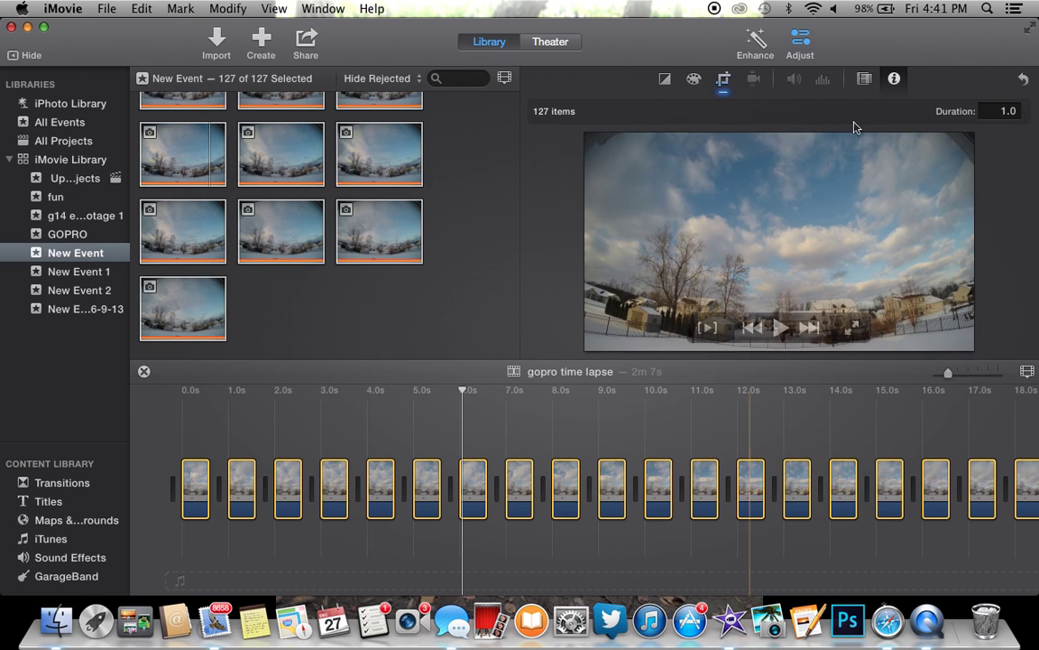
left_click(1011, 111)
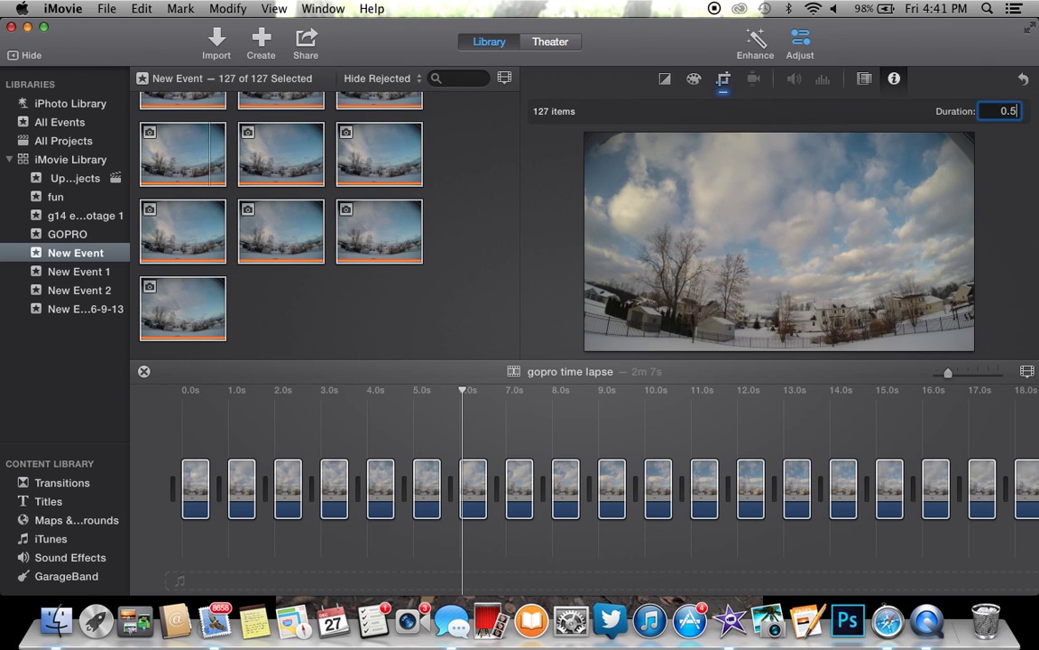
key("Return")
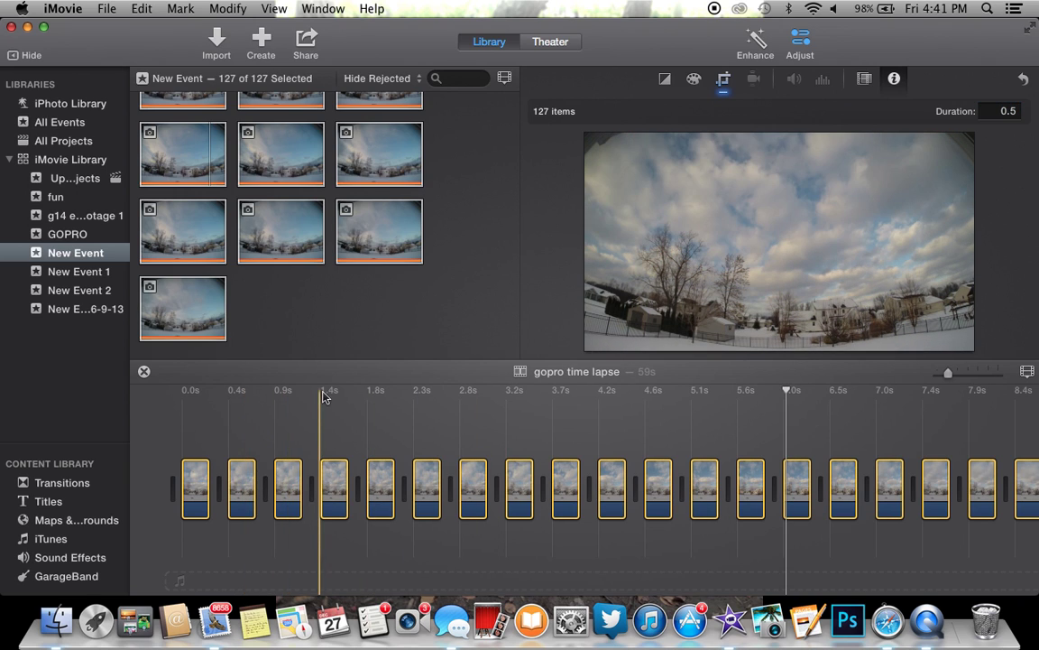
- Preview the time lapse, change every still's duration to 0.3 s, and replay it
key("space")
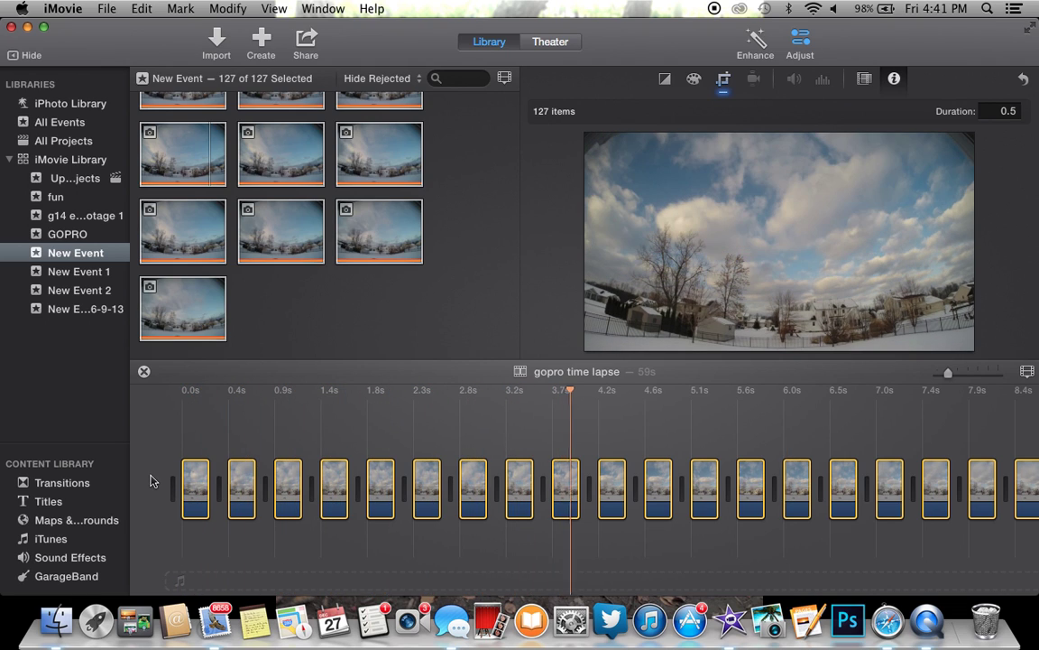
key("space")
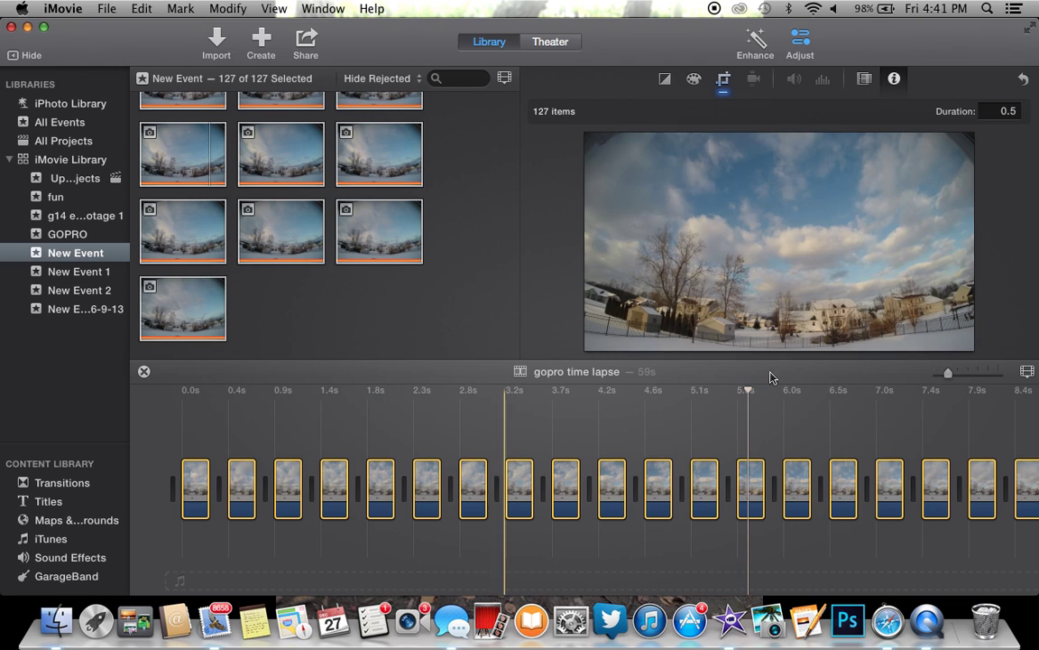
left_click(1015, 110)
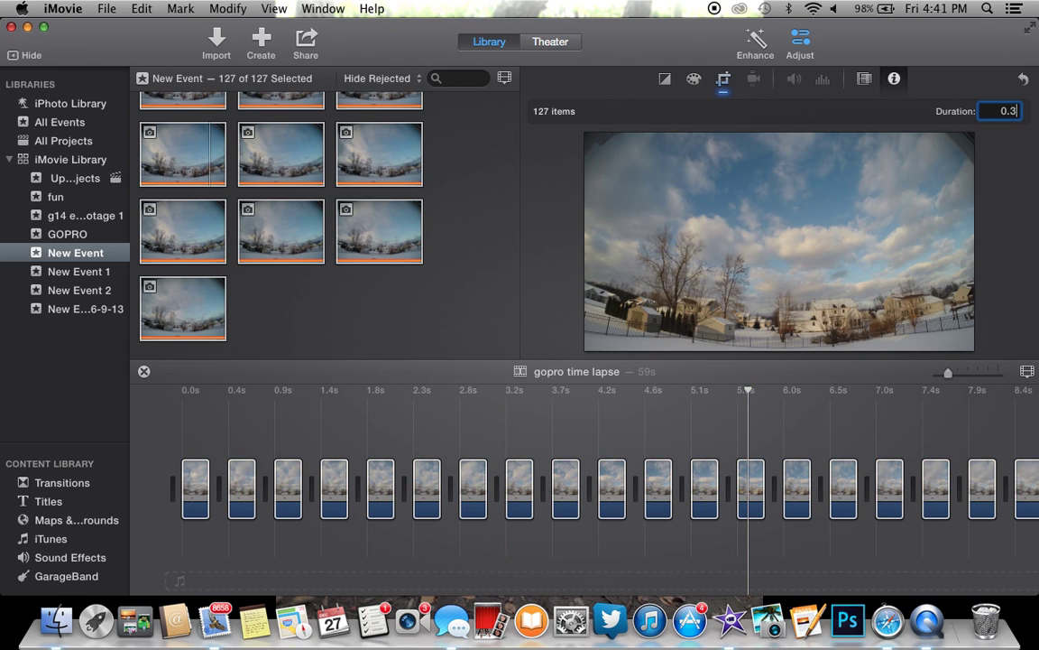
type("3")
key("Return")
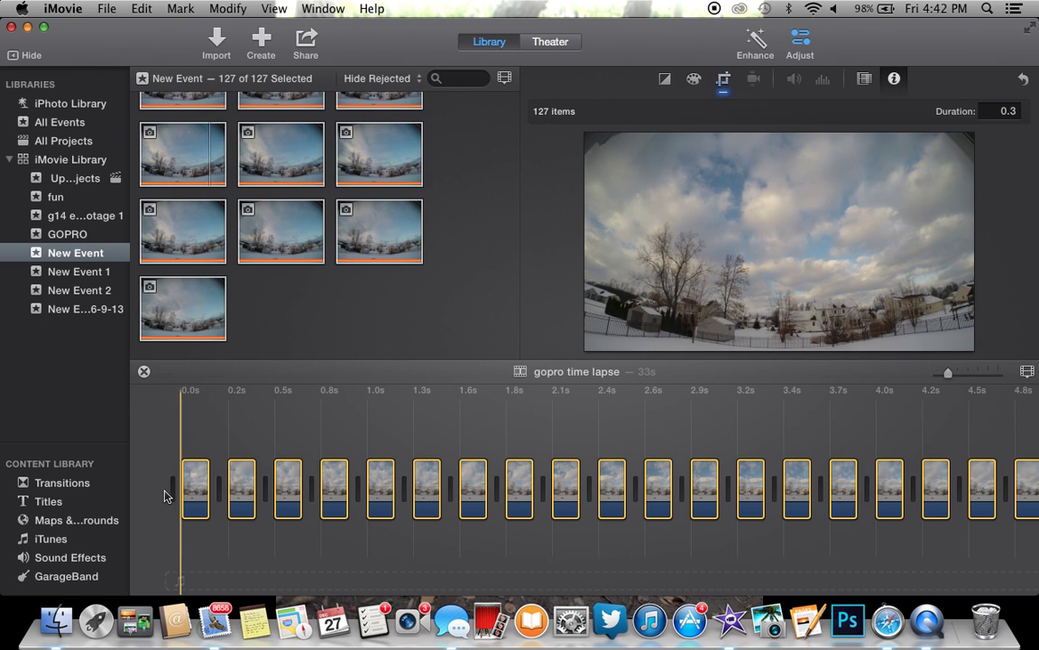
key("space")
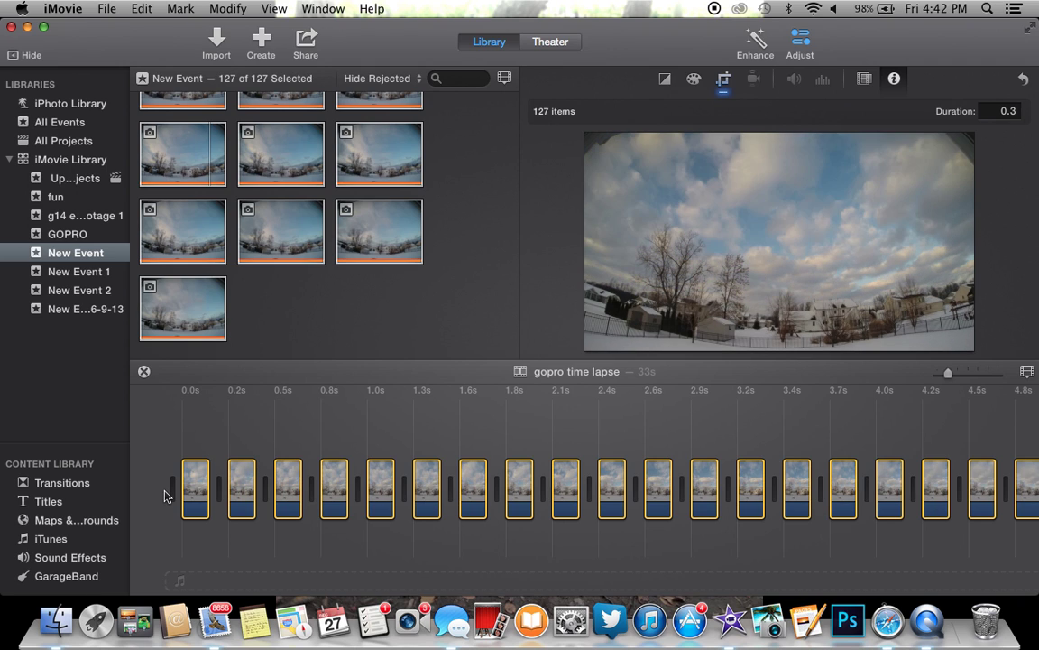
- Set every still to 0.1 s, play the 16-second result, and return the playhead to the start
left_click(1017, 111)
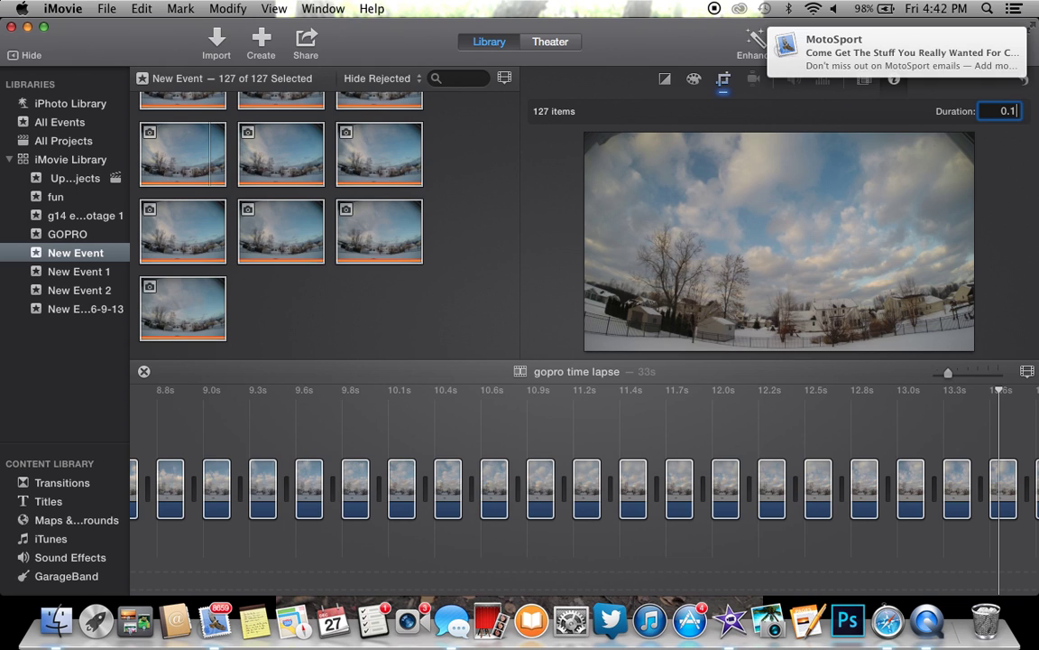
type("0.1")
key("Return")
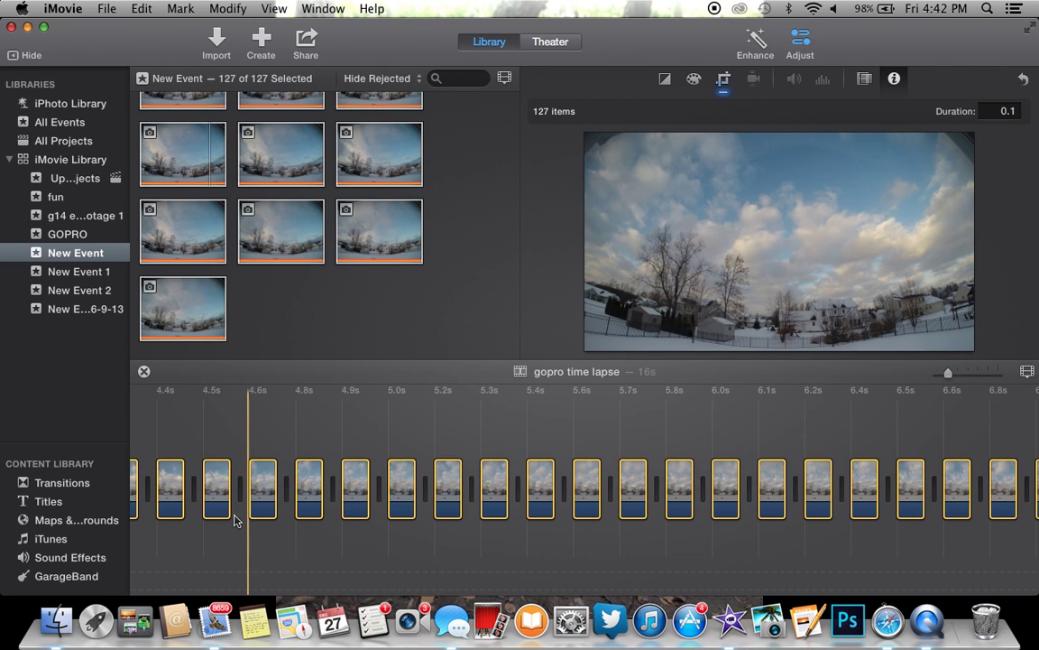
key("space")
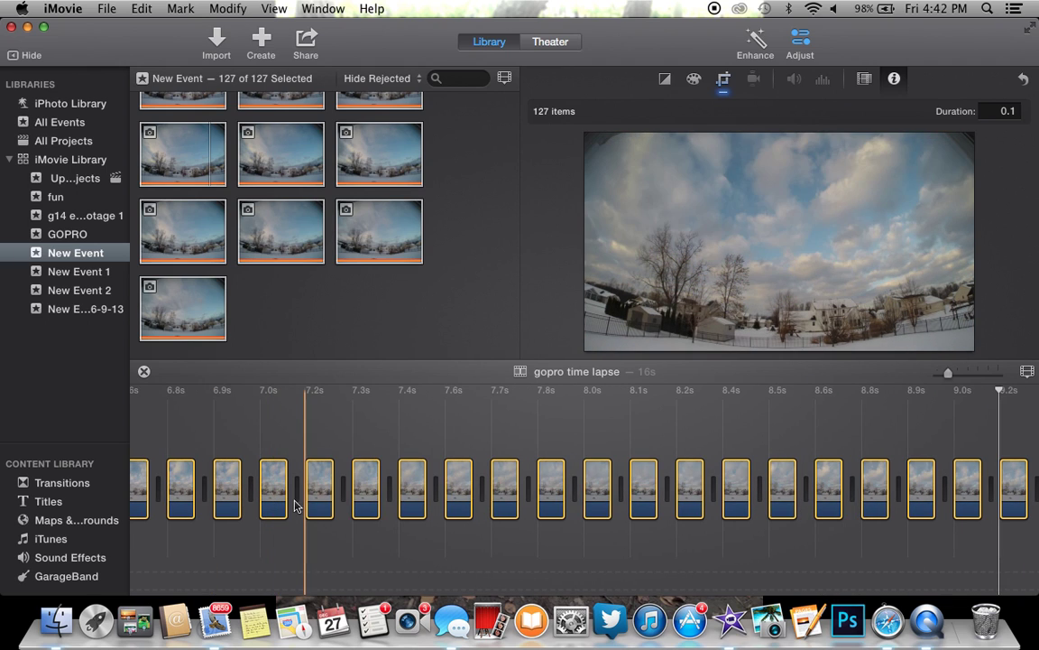
key("Home")
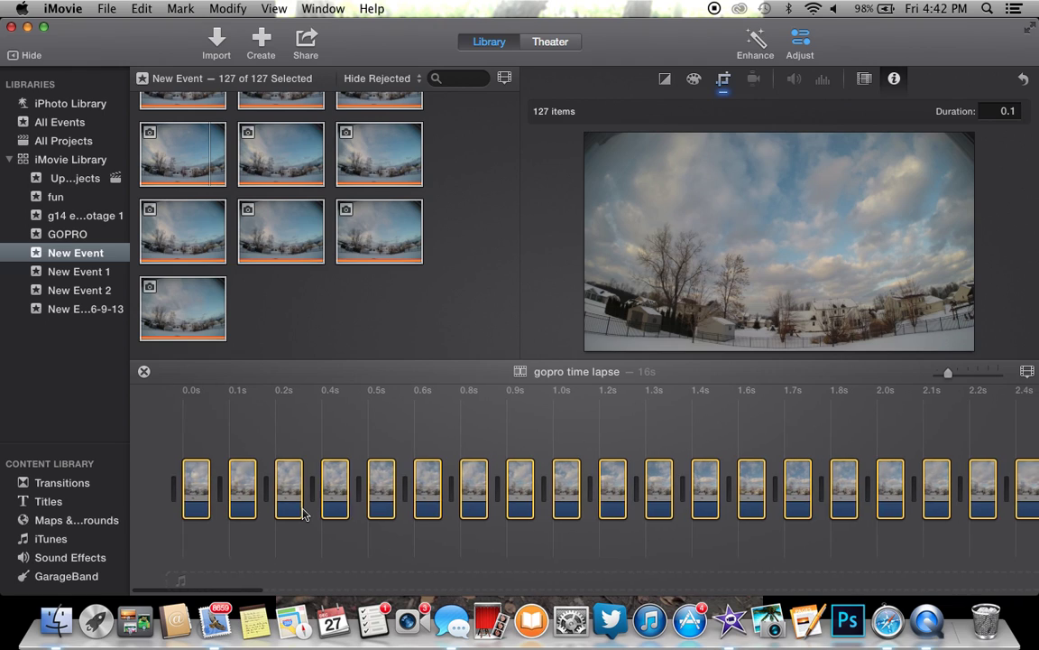
left_click(319, 510)
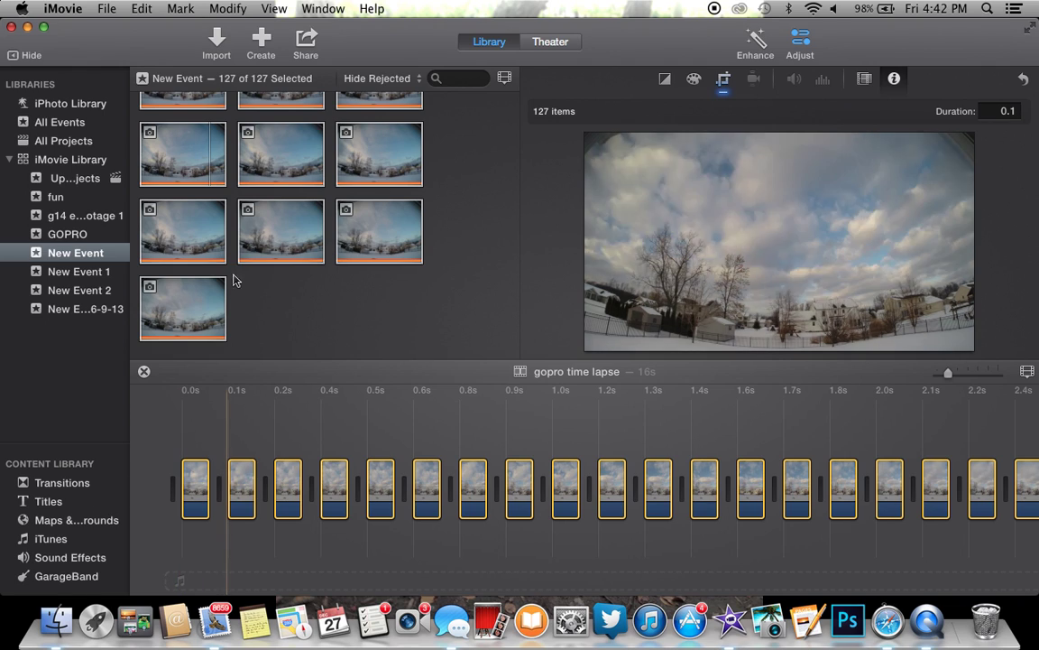
left_click(65, 233)
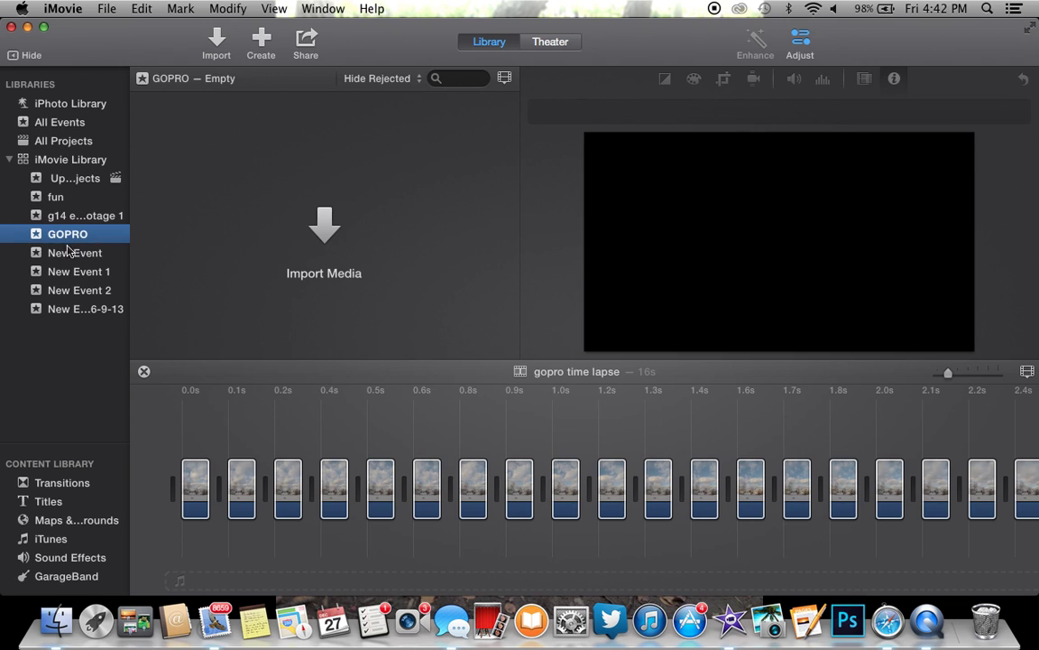
left_click(81, 254)
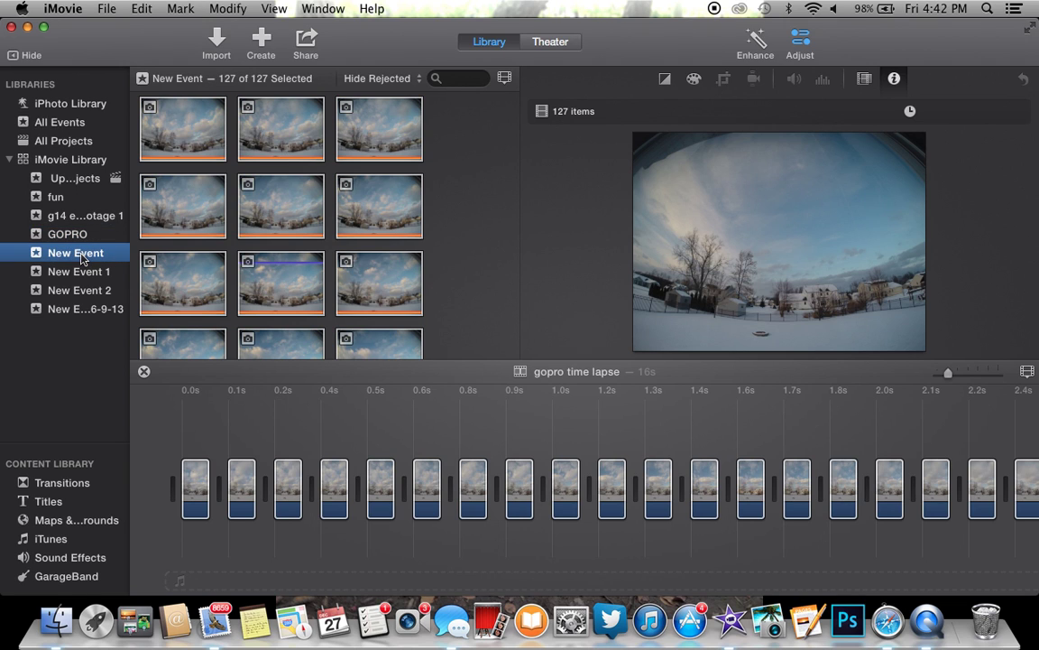
mouse_move(889, 141)
scroll(361, 155, "down", 1)
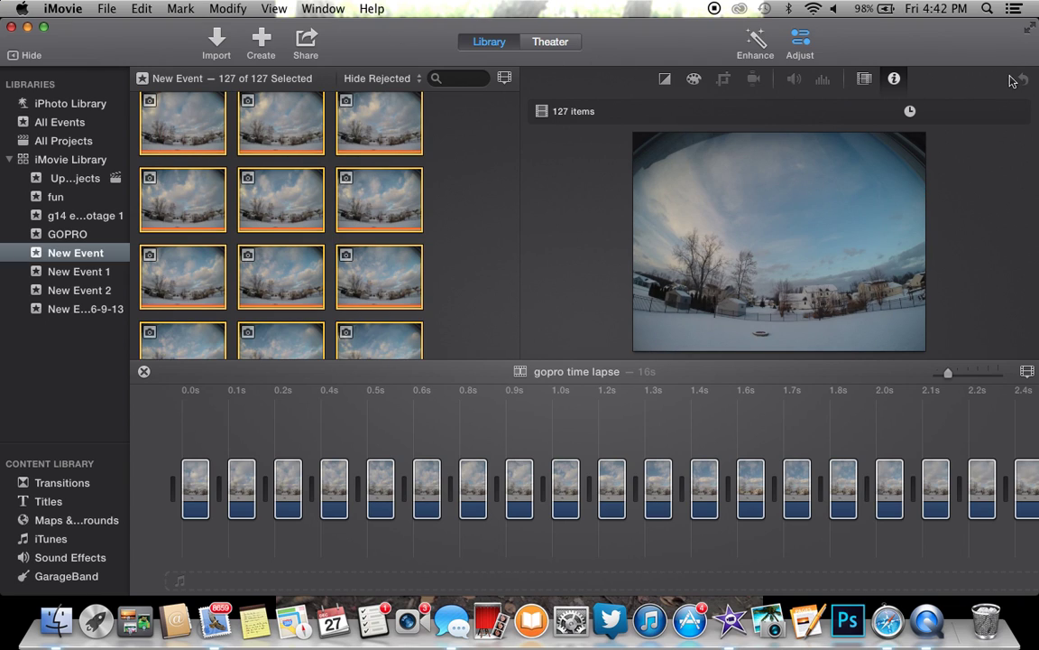
- Open the Color Balance adjustments for the selected GoPro stills
left_click(666, 79)
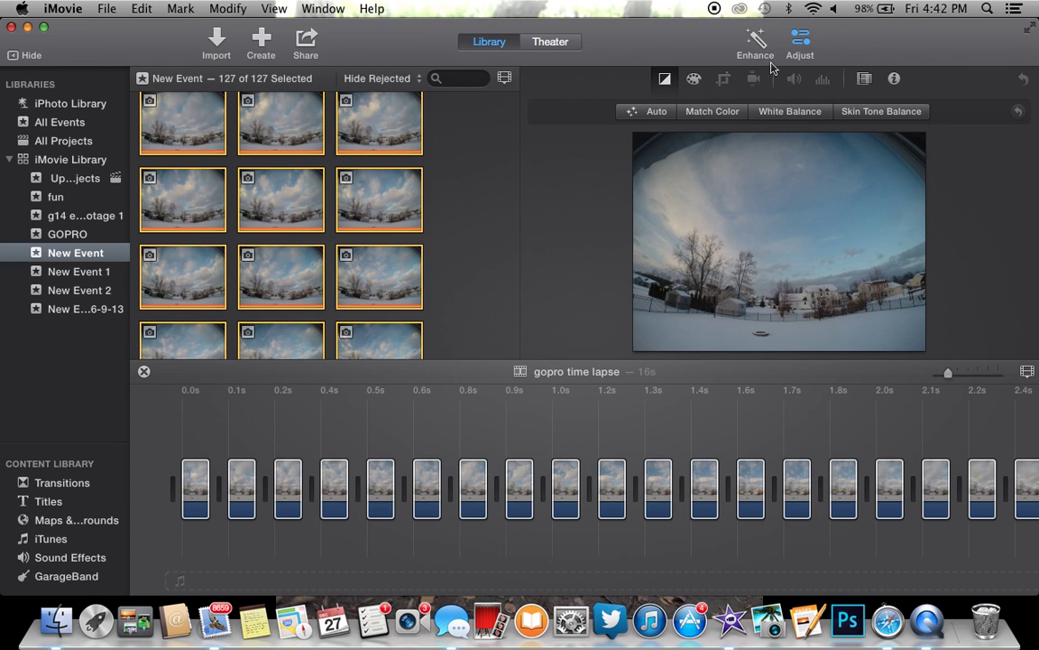